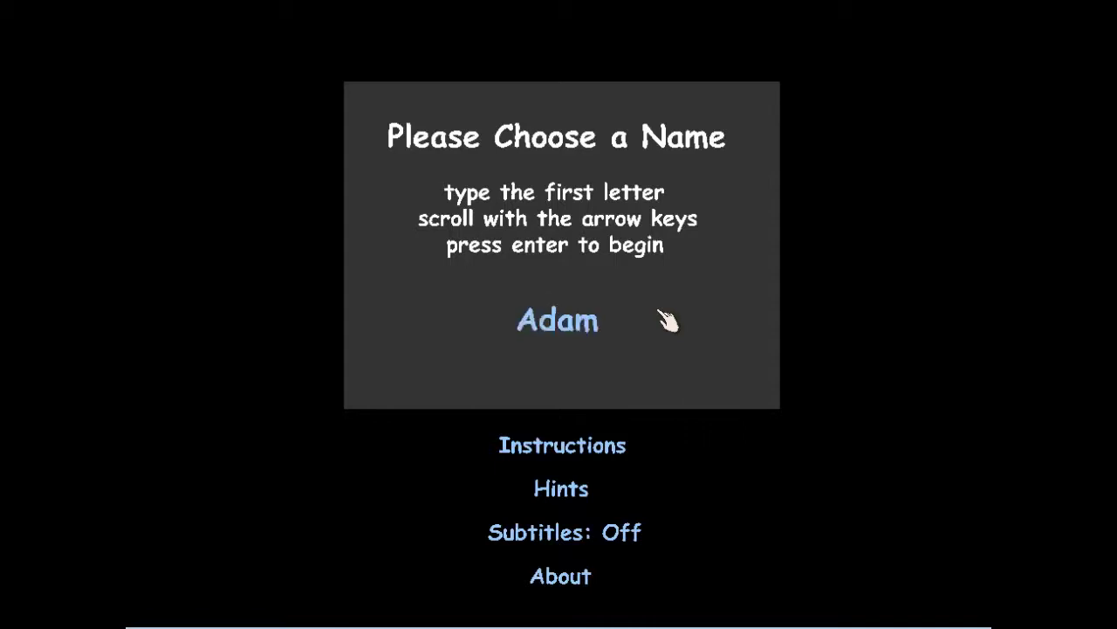
Step: Choose Rachel as the player's name to start the game
{"action": "key", "text": "r"}
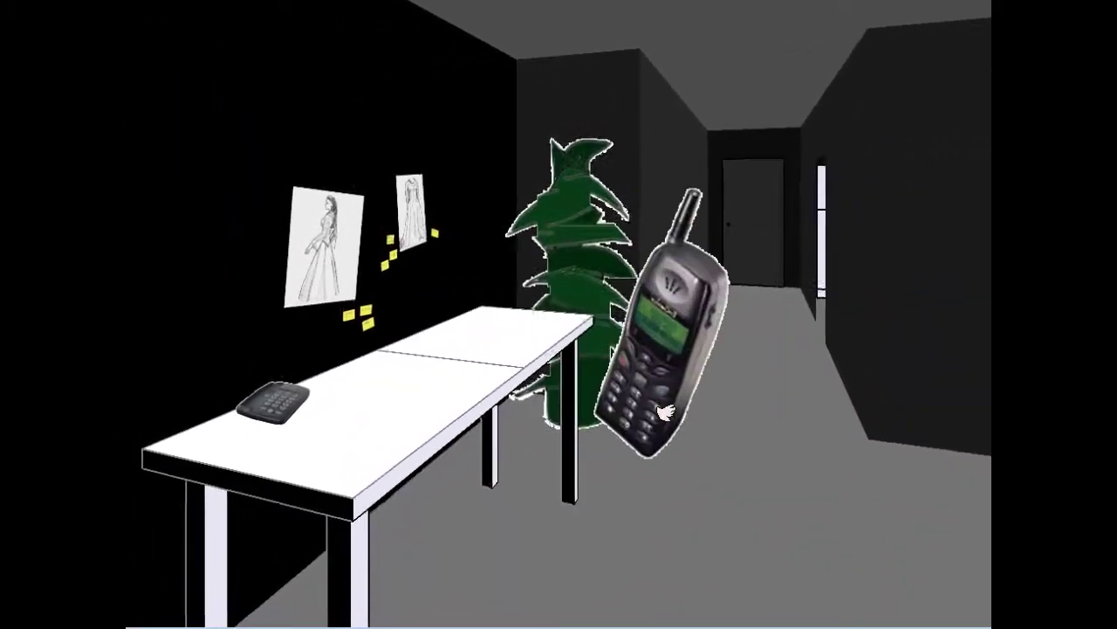
{"action": "type", "text": "j"}
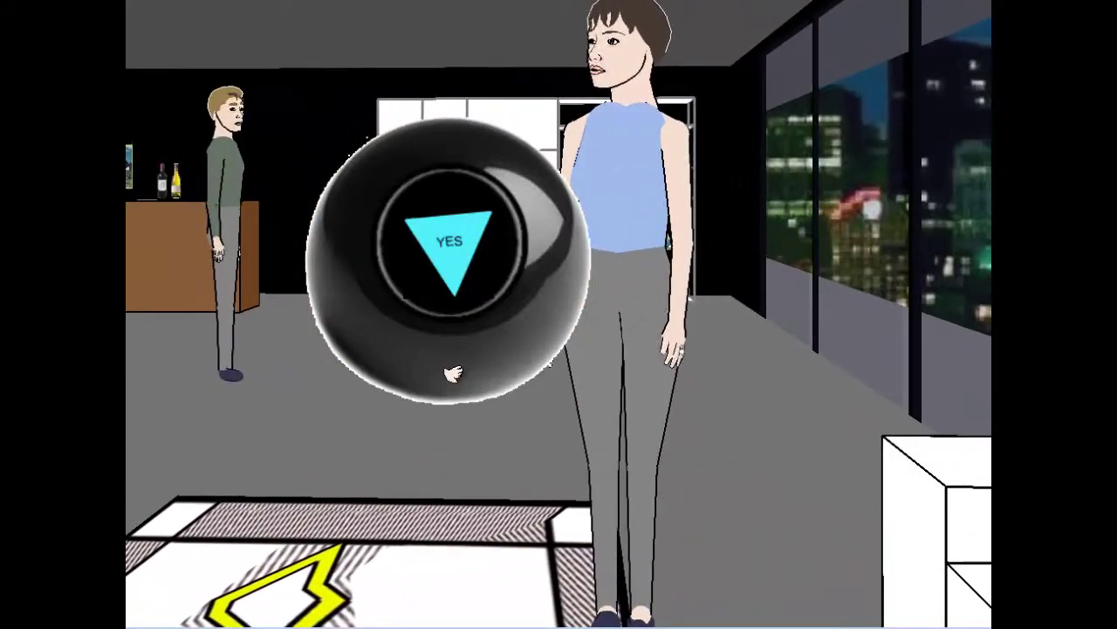
Step: Back away from the figurine shelf and turn left toward Trip and Grace in the hallway
{"action": "left_click_drag", "start_coordinate": [453, 374], "coordinate": [498, 483]}
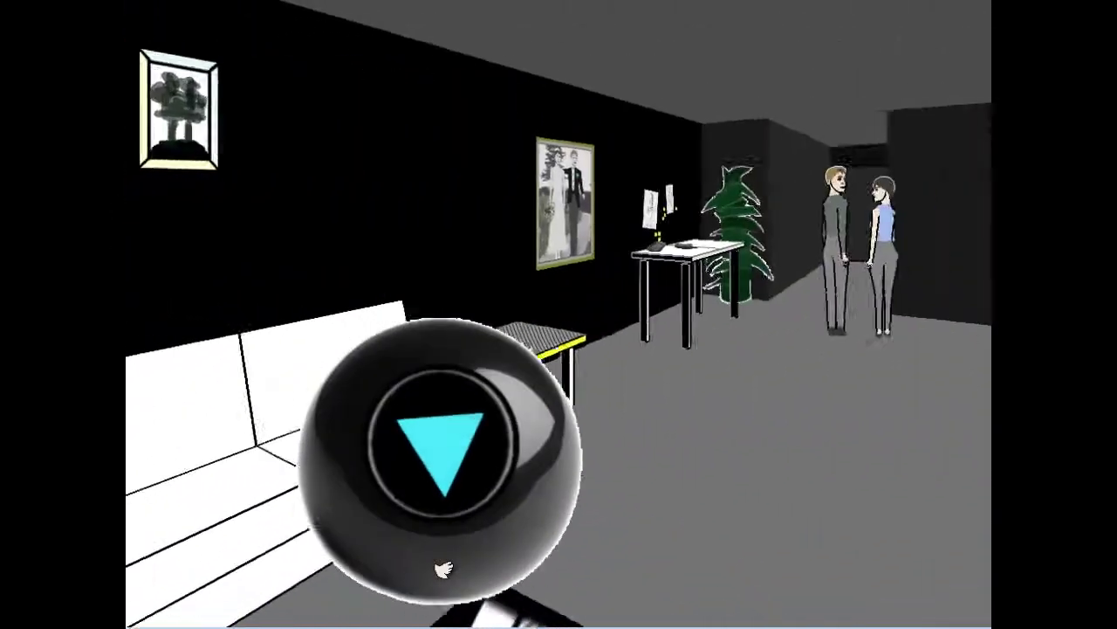
{"action": "key", "text": "Right"}
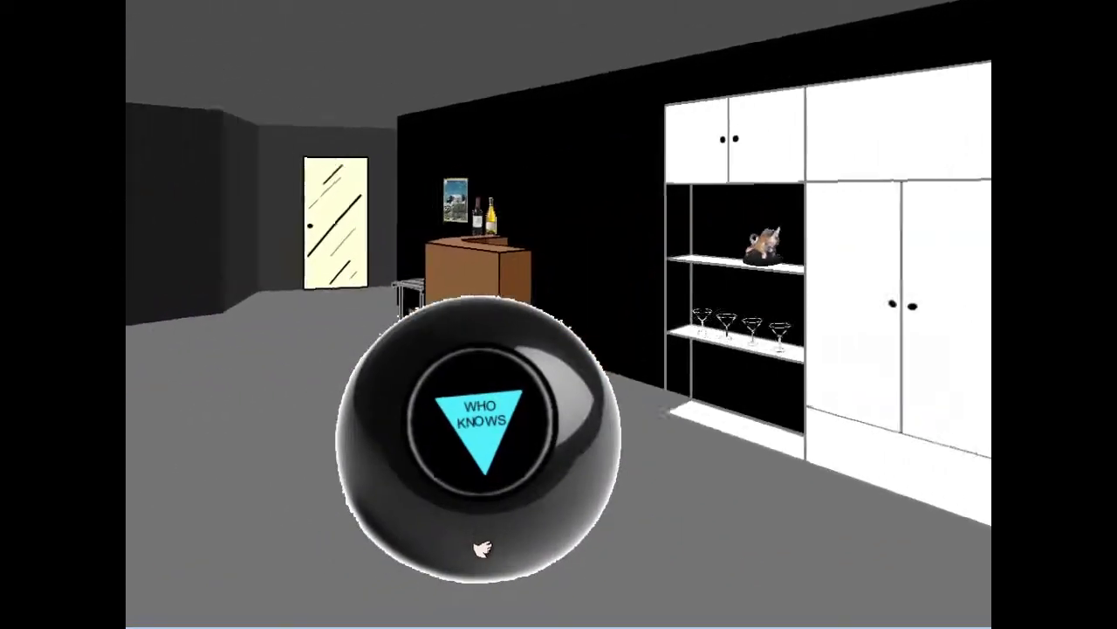
{"action": "key", "text": "Right"}
{"action": "key", "text": "Up"}
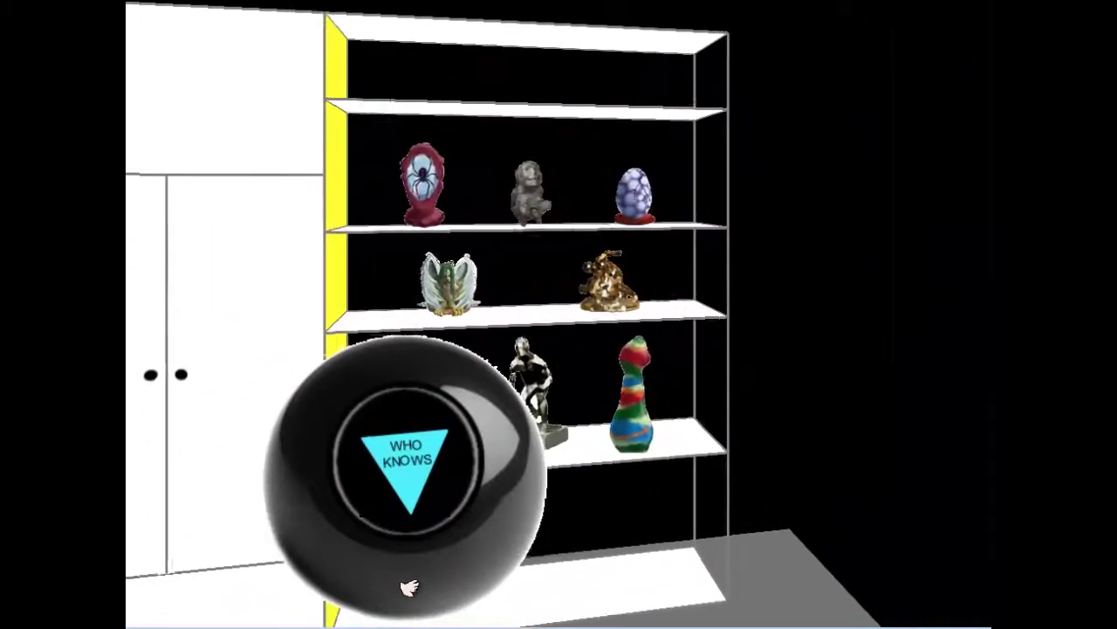
{"action": "key", "text": "Down"}
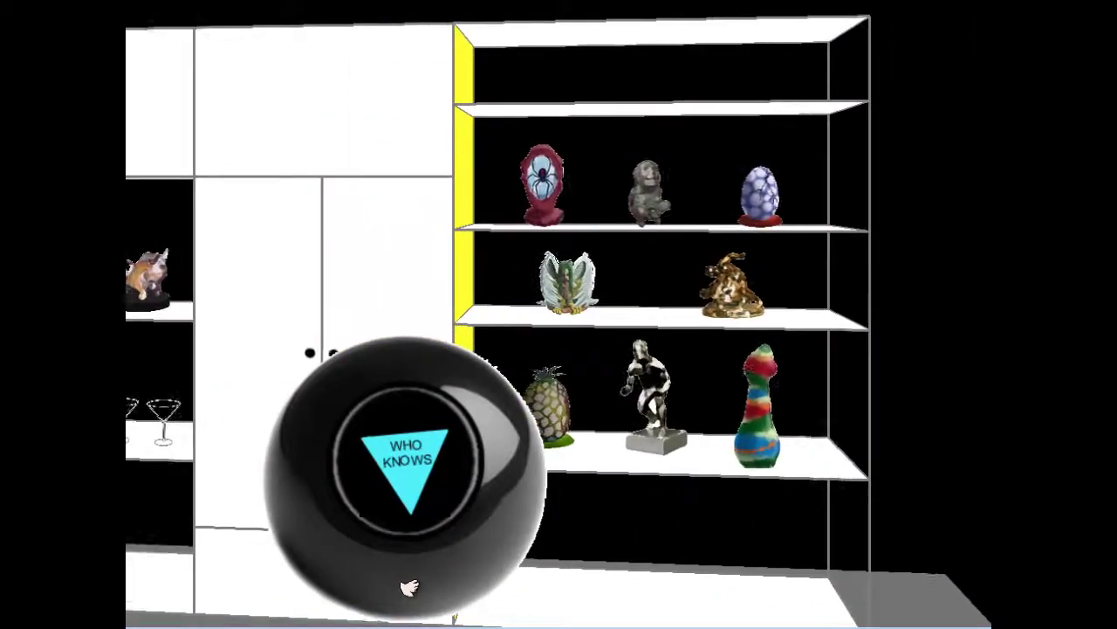
{"action": "key", "text": "Left"}
{"action": "key", "text": "Left"}
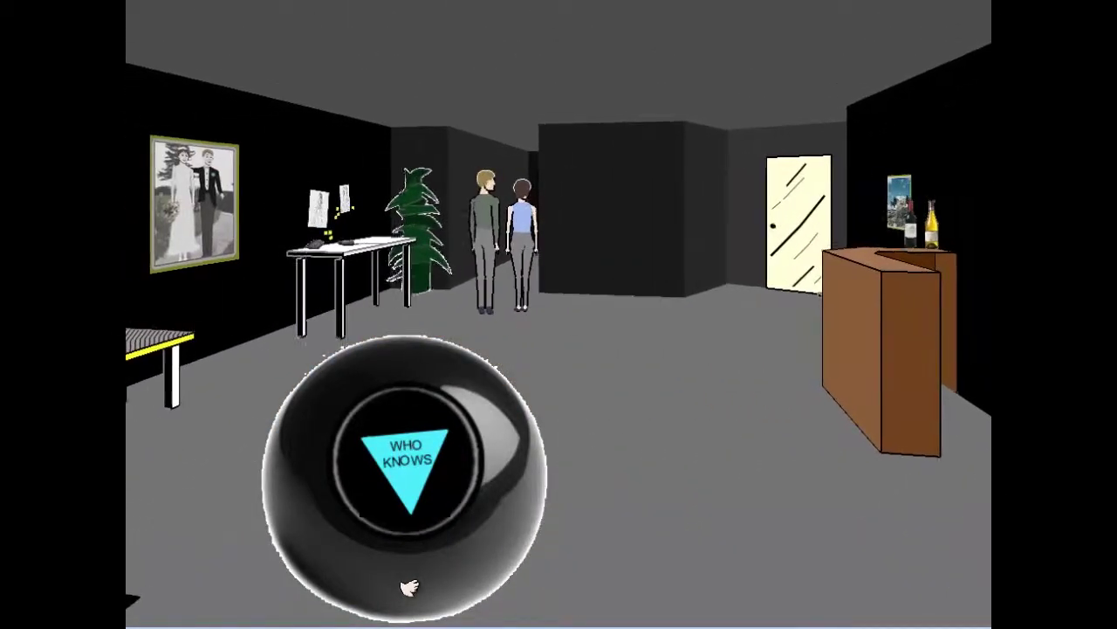
{"action": "key", "text": "Left"}
{"action": "key", "text": "Left"}
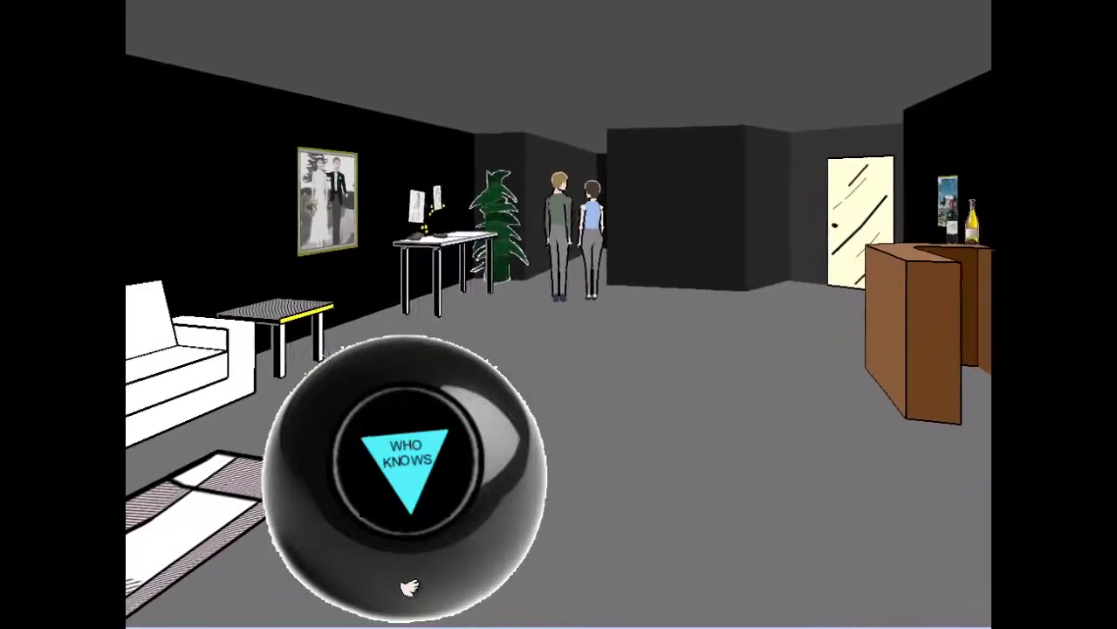
Step: Look around the living room toward the bar and desk, then walk up to Trip and Grace
{"action": "key", "text": "Up"}
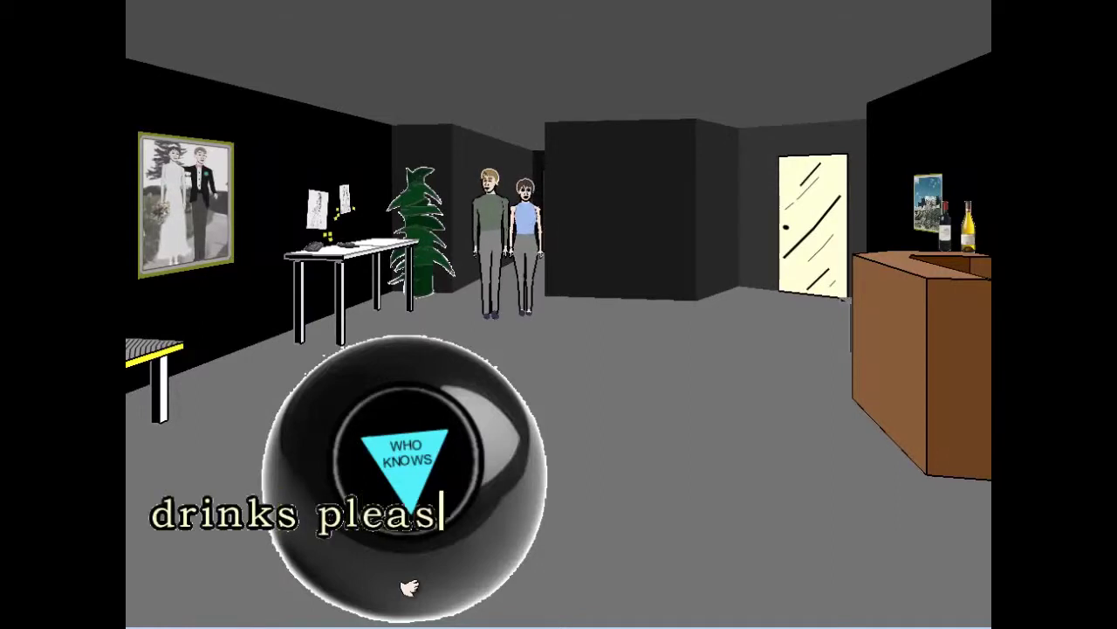
{"action": "key", "text": "Right"}
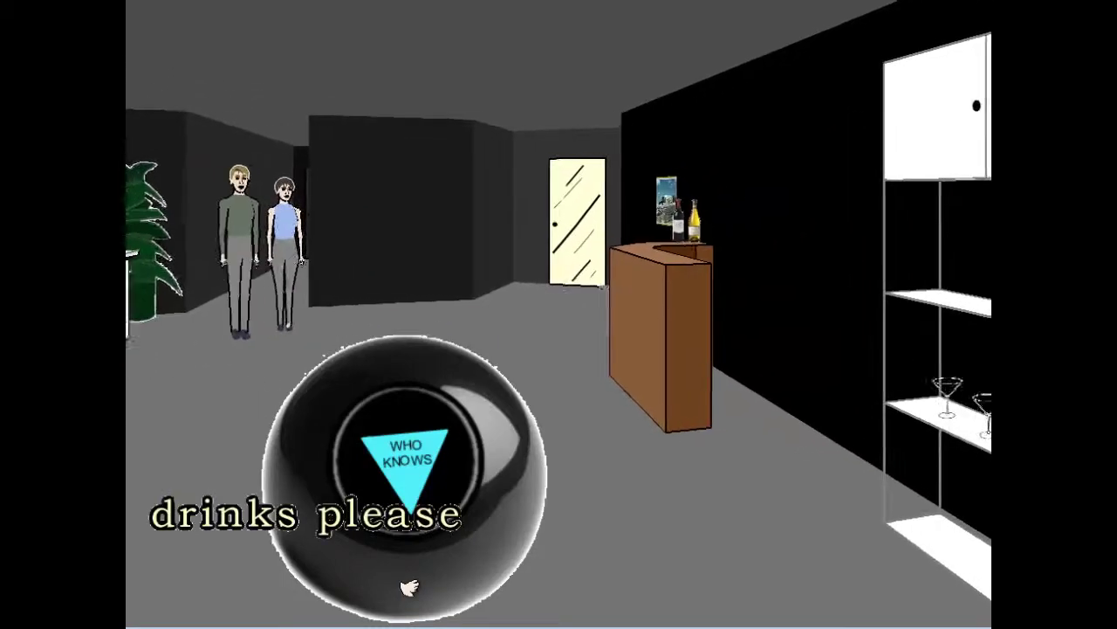
{"action": "key", "text": "Left"}
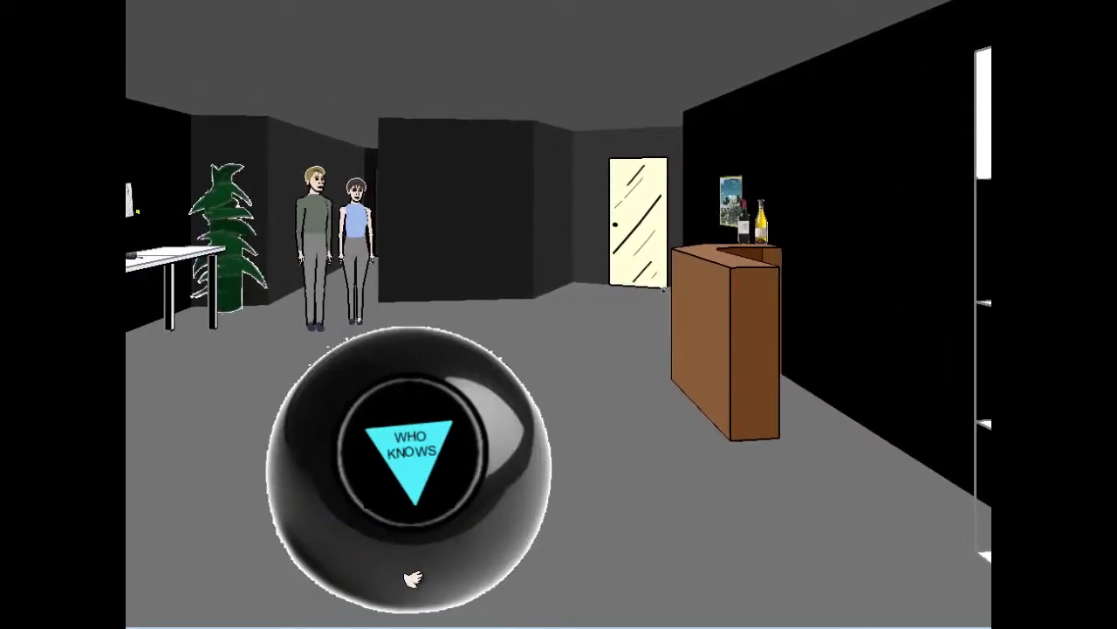
{"action": "key", "text": "Left"}
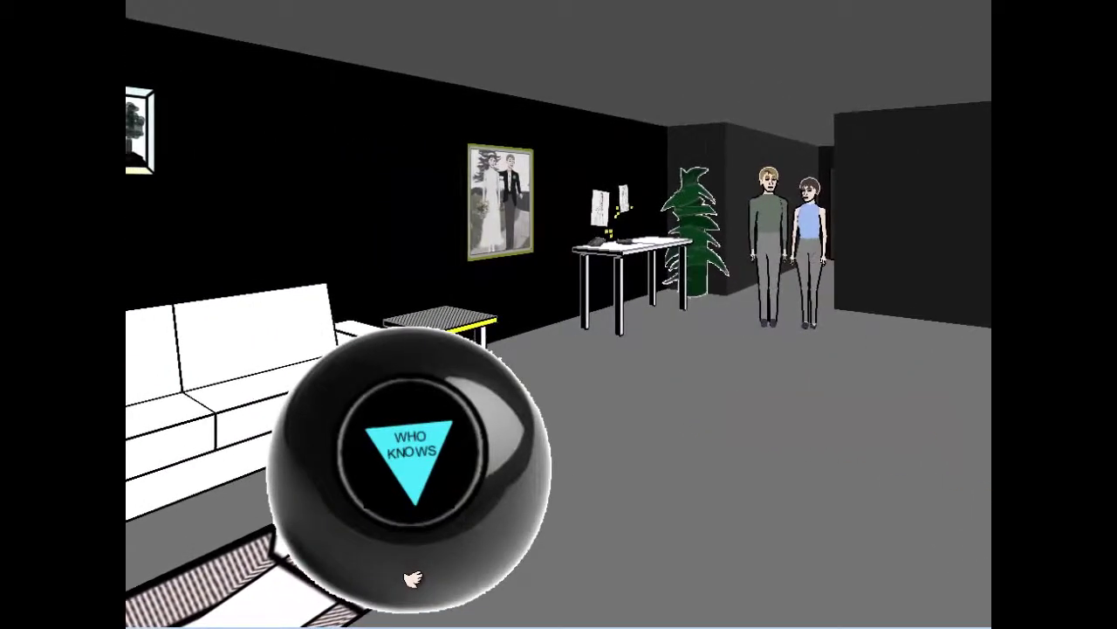
{"action": "key", "text": "Right"}
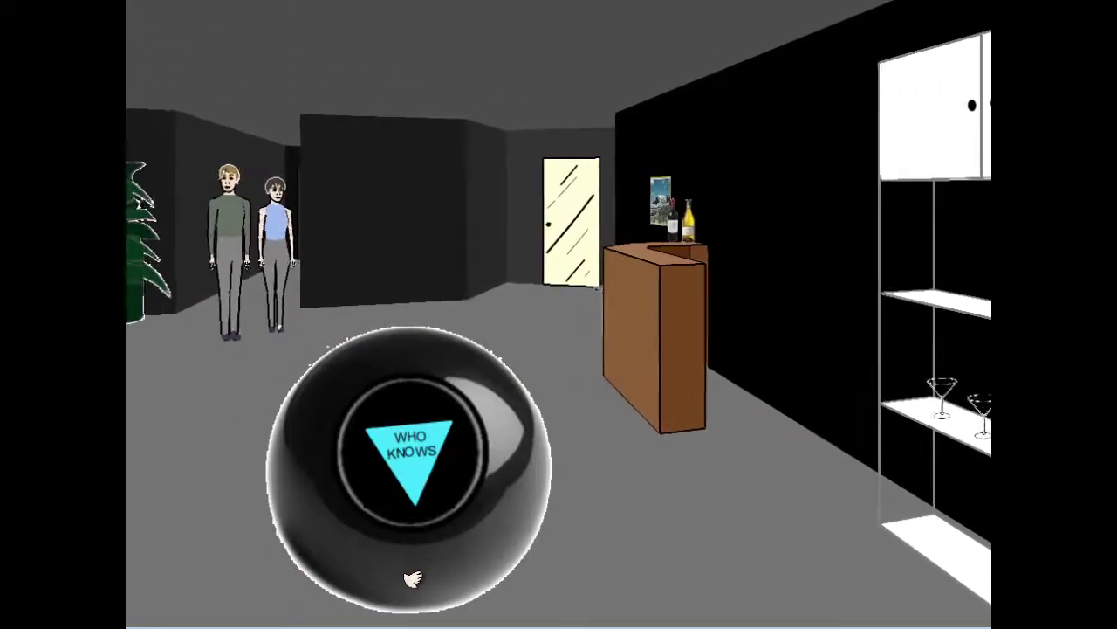
{"action": "key", "text": "Left"}
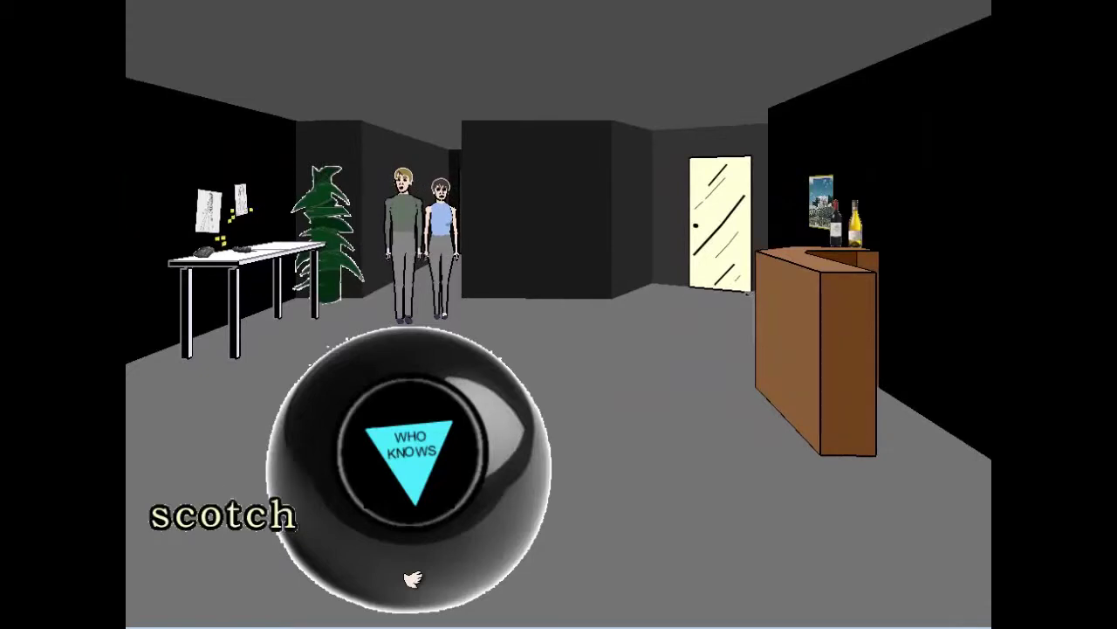
{"action": "key", "text": "Up"}
{"action": "key", "text": "Left"}
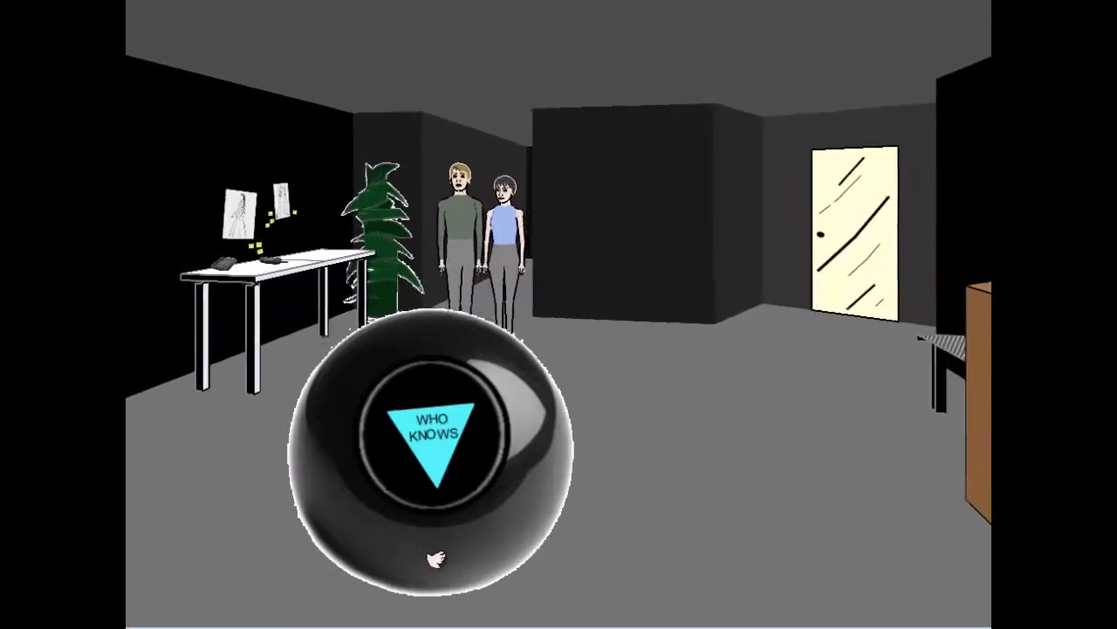
{"action": "key", "text": "Up"}
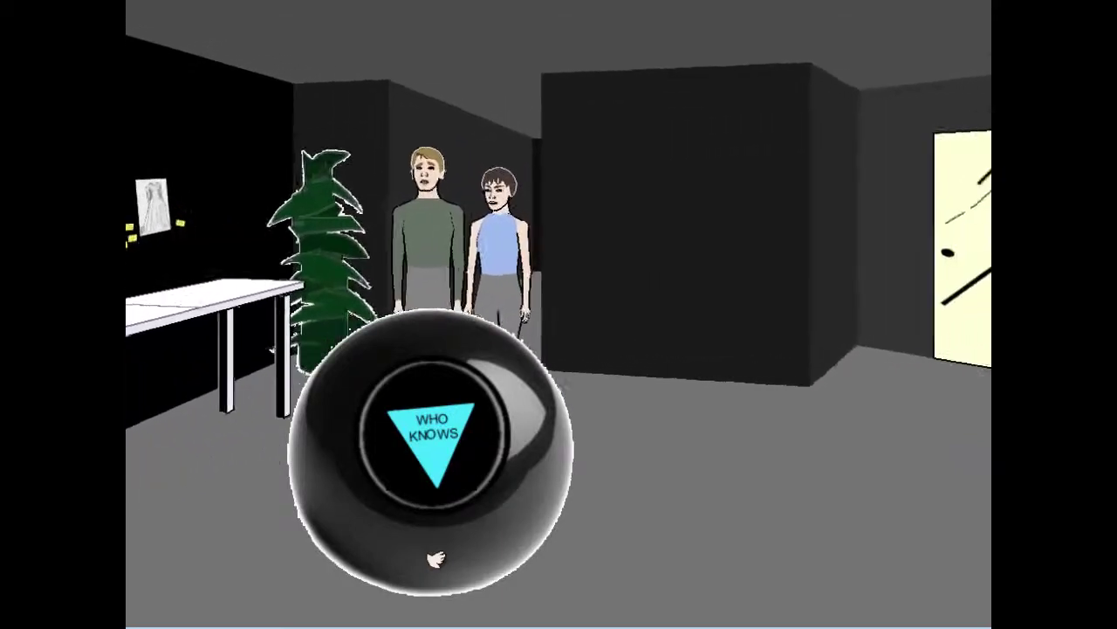
{"action": "key", "text": "Up"}
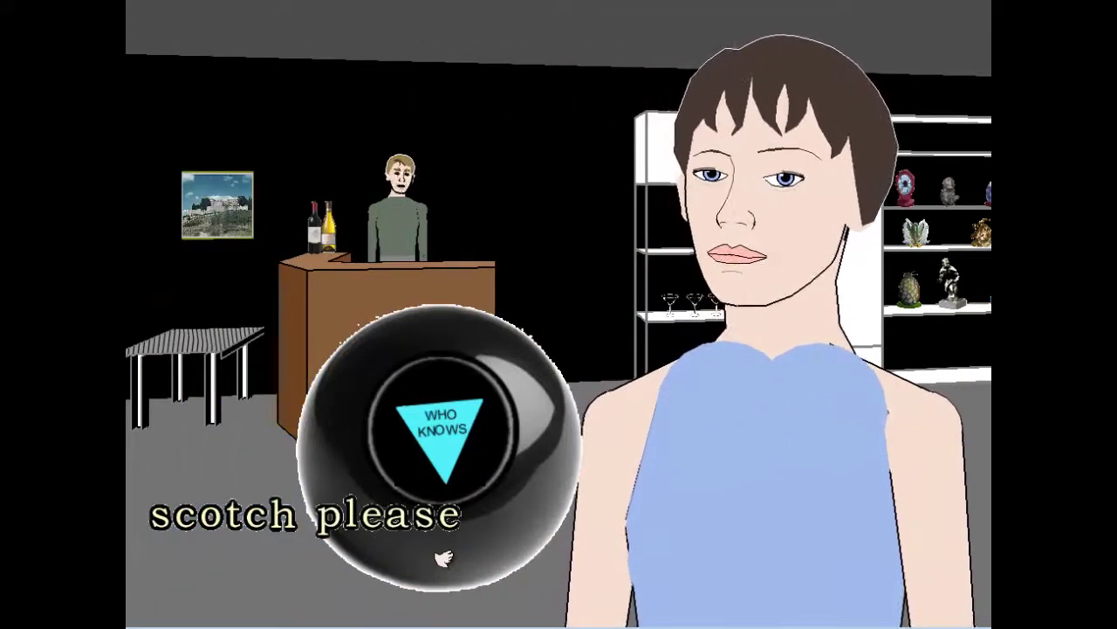
Step: Send 'scotch please' to the couple, then answer Grace with 'no'
{"action": "key", "text": "Return"}
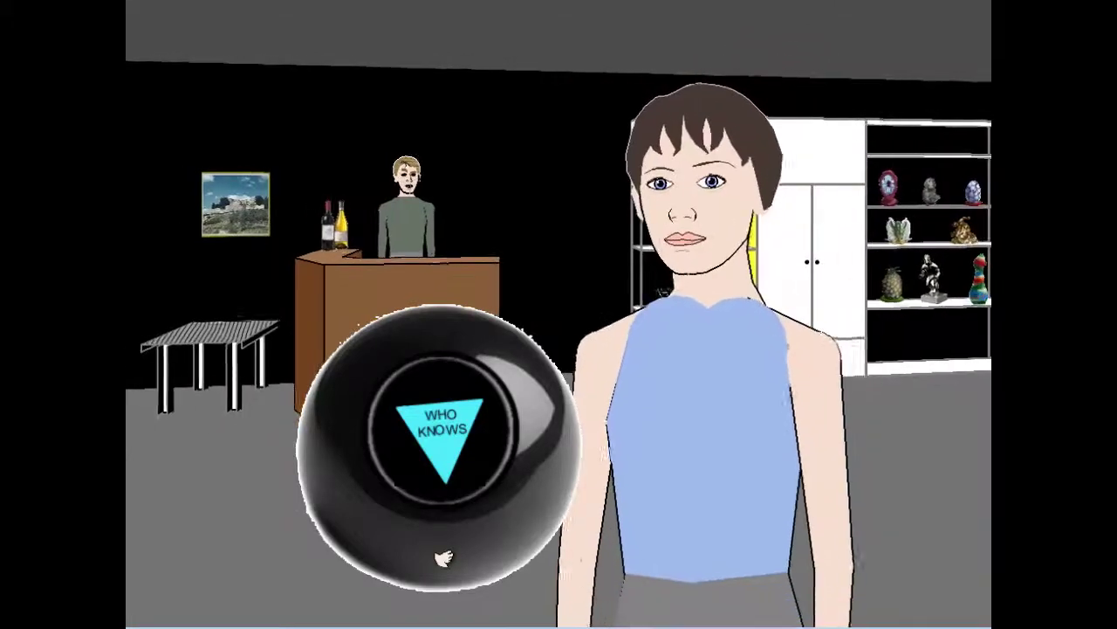
{"action": "type", "text": "no"}
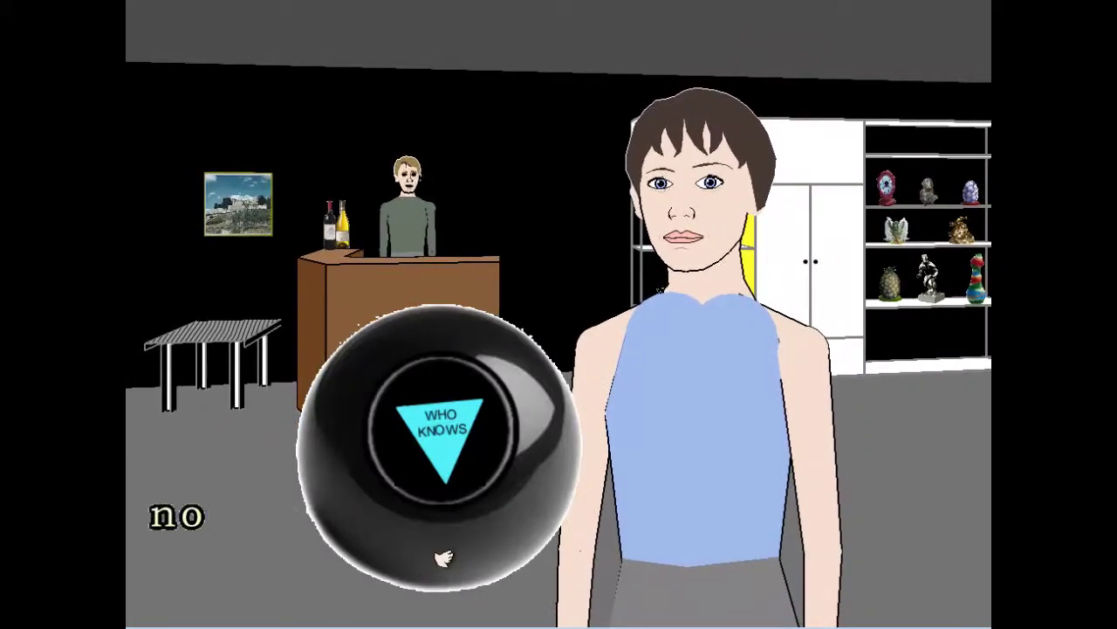
{"action": "key", "text": "Return"}
{"action": "type", "text": "gl"}
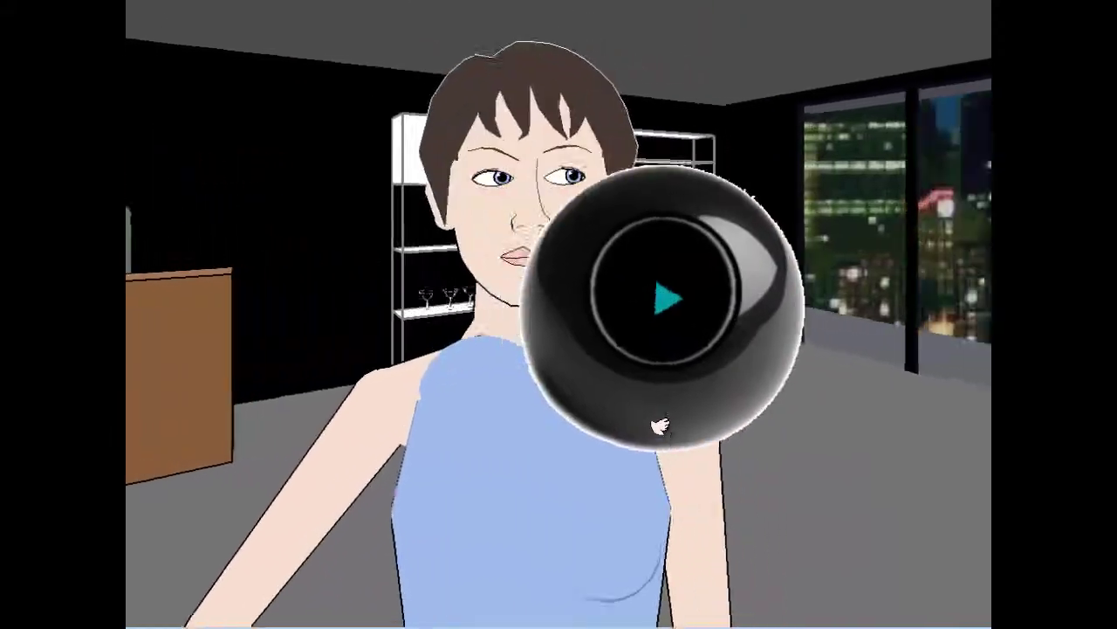
Step: Shake the Magic 8-Ball to get WHY NOT and correct the typo in 'scotch'
{"action": "left_click", "coordinate": [660, 426]}
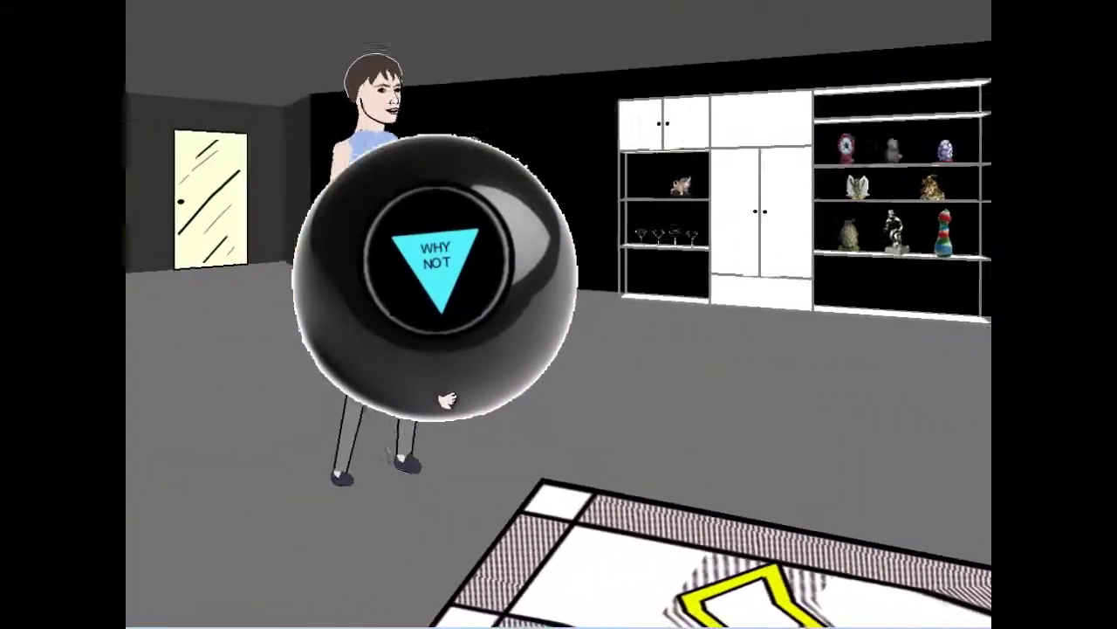
{"action": "type", "text": "scotx"}
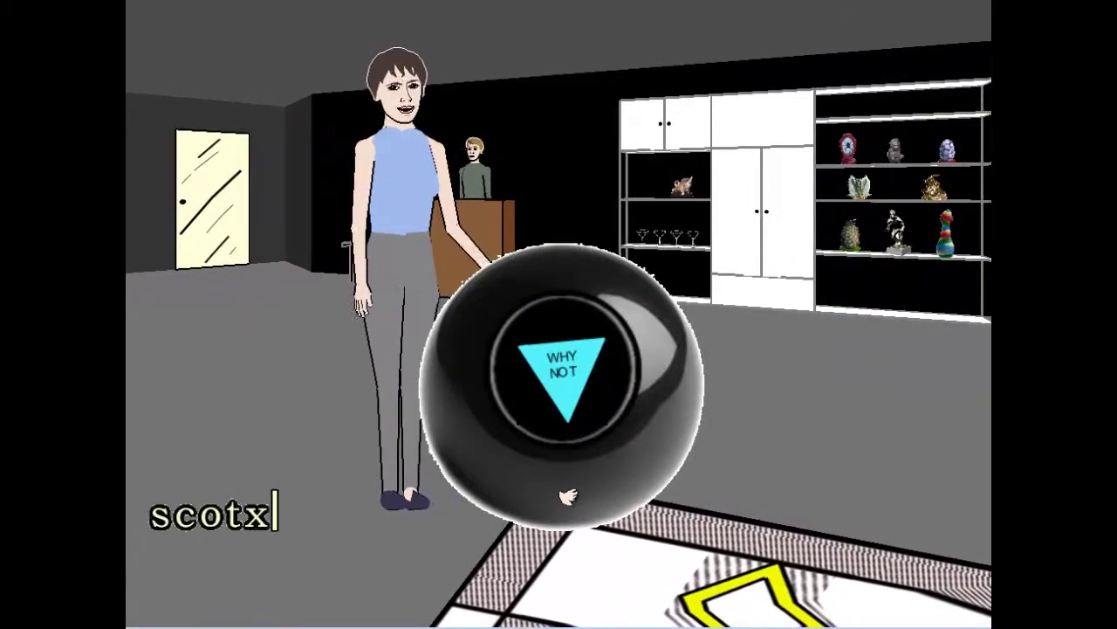
{"action": "key", "text": "BackSpace"}
{"action": "type", "text": "ch"}
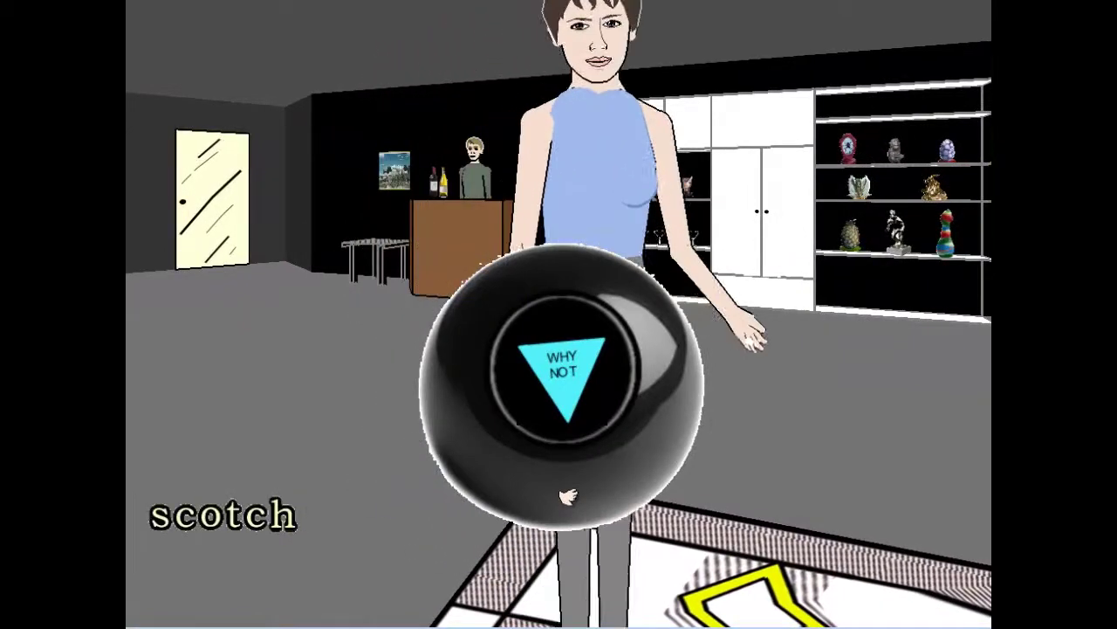